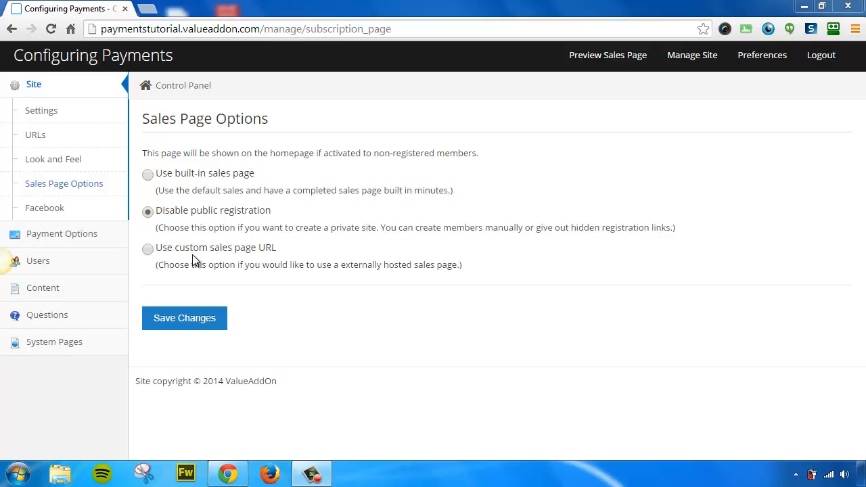
# Set the sales page option to use the built-in sales page.
pyautogui.click(148, 174)
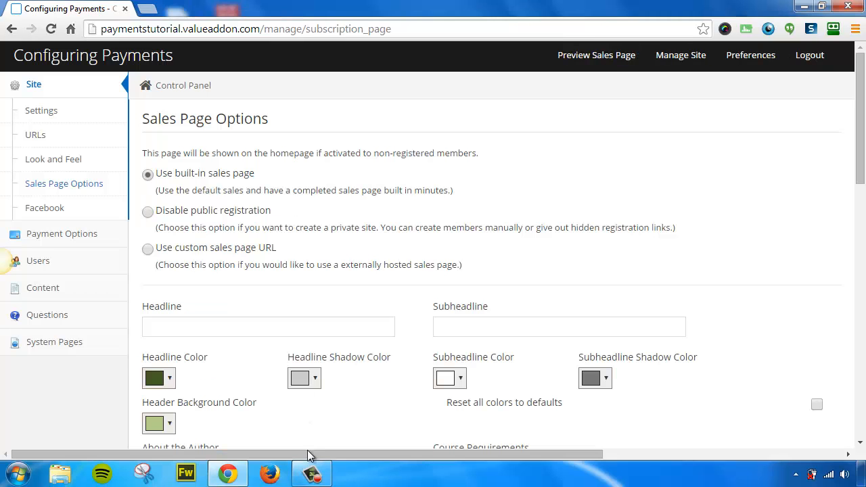
pyautogui.click(311, 472)
pyautogui.click(797, 413)
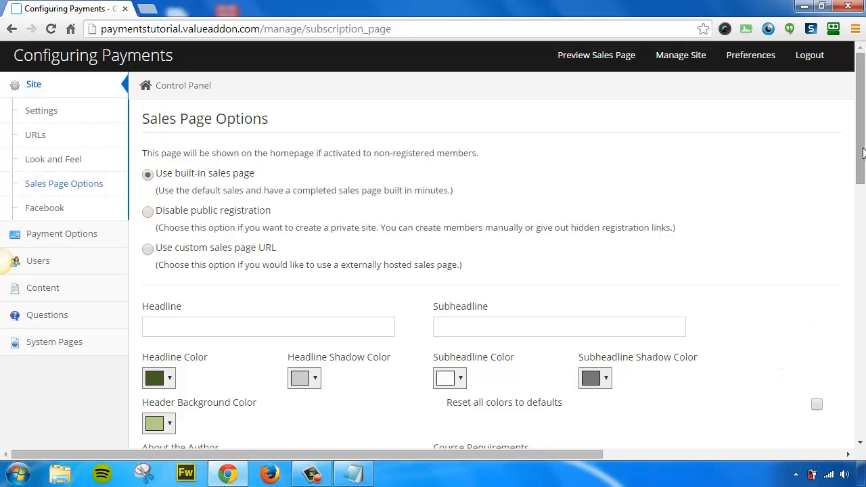
# Copy the magic tricks headline from copy_text.txt in Notepad into the sales page's Headline field.
pyautogui.moveTo(861, 158)
pyautogui.mouseDown()
pyautogui.moveTo(859, 355)
pyautogui.moveTo(860, 168)
pyautogui.mouseUp()
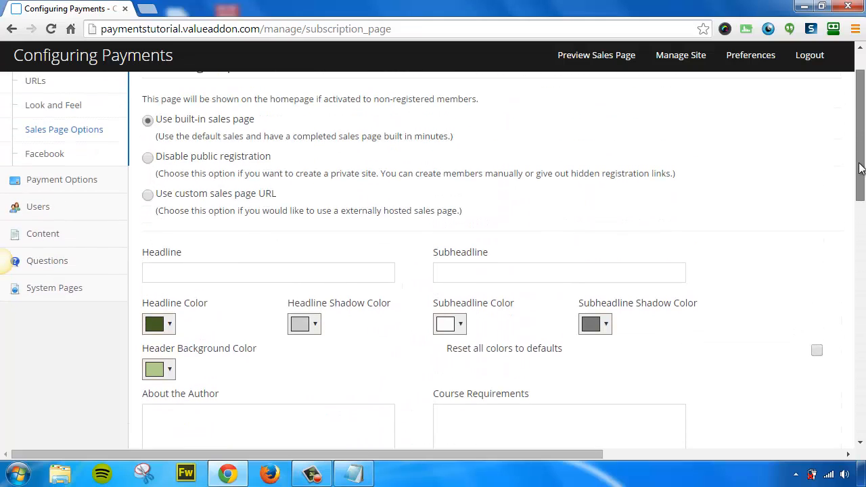
pyautogui.click(353, 474)
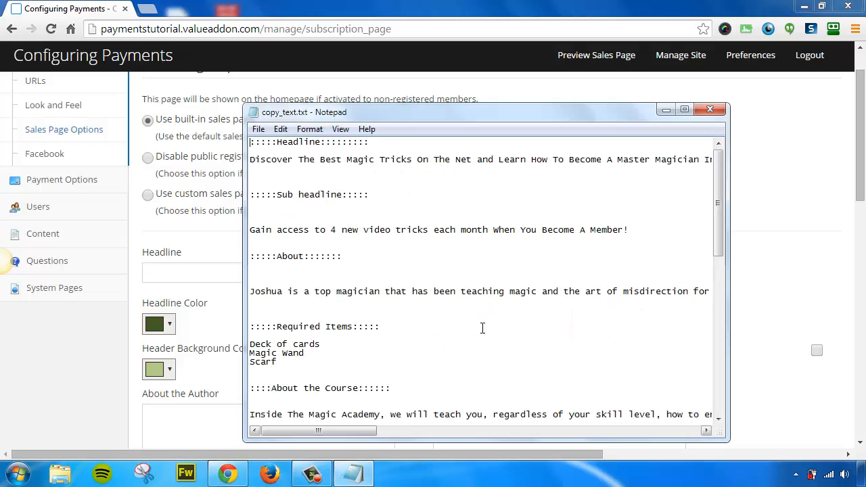
pyautogui.moveTo(251, 162); pyautogui.dragTo(720, 158)
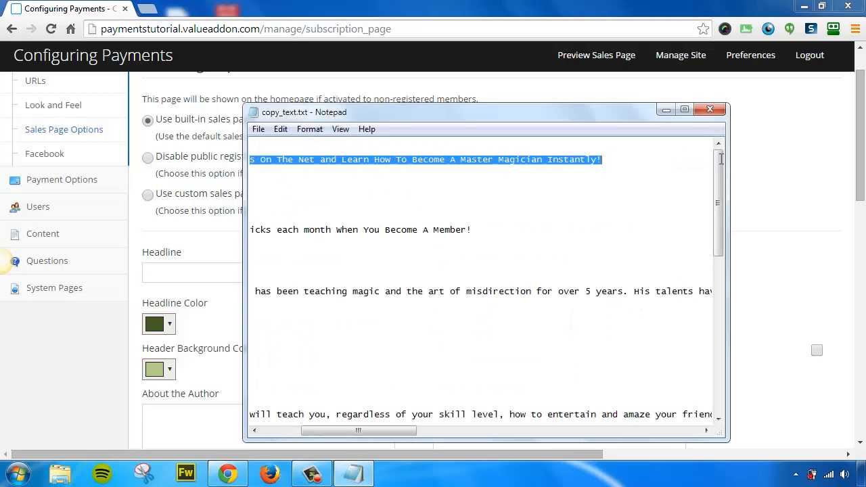
pyautogui.hotkey('ctrl', 'c')
pyautogui.click(781, 203)
pyautogui.click(232, 277)
pyautogui.hotkey('ctrl', 'v')
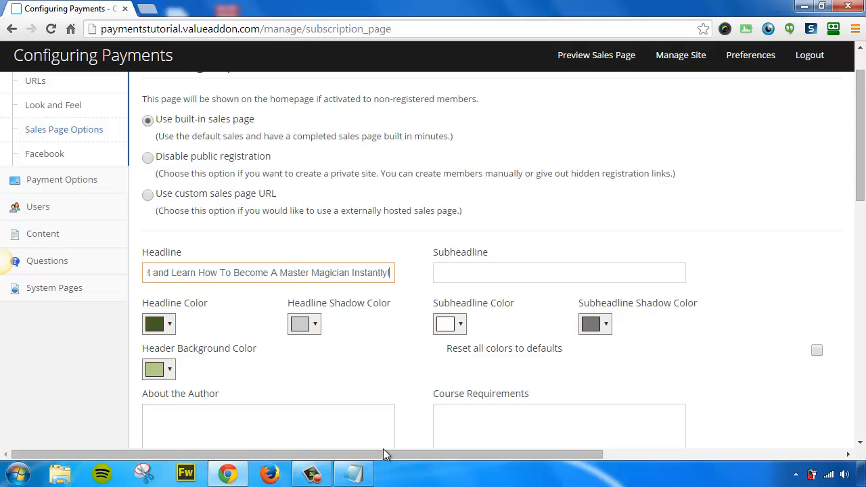
# Copy the sub headline "Gain access to 4 new video tricks each month When You Become A Member!" from Notepad into the Subheadline field.
pyautogui.click(369, 469)
pyautogui.moveTo(480, 230); pyautogui.dragTo(232, 231)
pyautogui.click(813, 275)
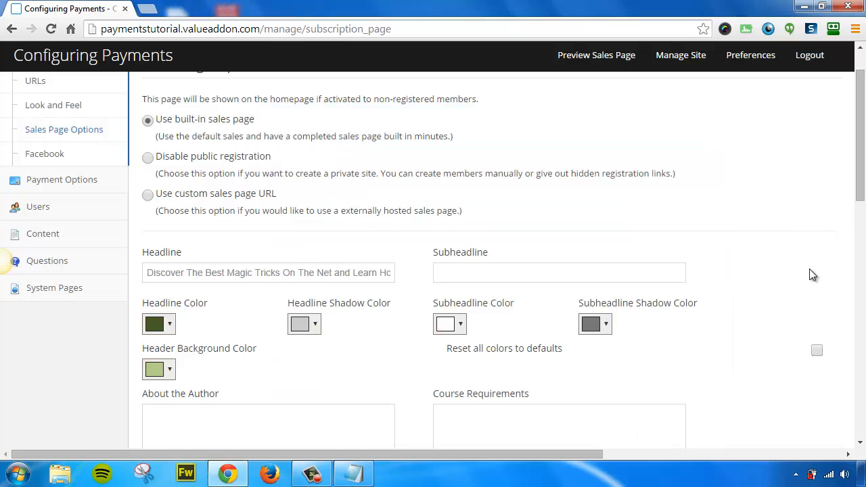
pyautogui.click(497, 276)
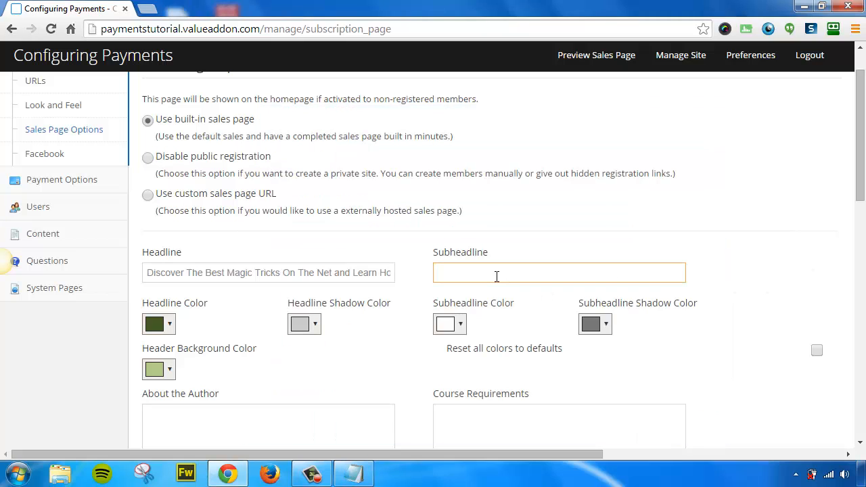
pyautogui.hotkey('ctrl', 'v')
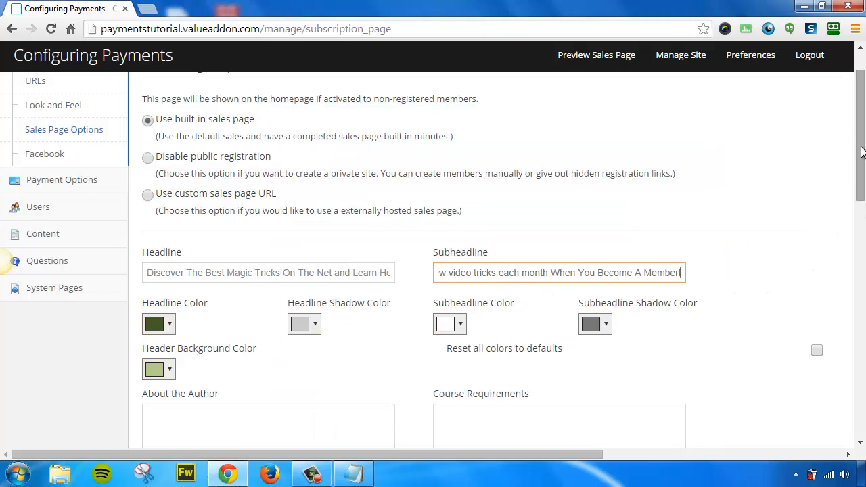
# Copy the magician's biography under the About heading in Notepad into the About the Author field.
pyautogui.moveTo(862, 153); pyautogui.dragTo(860, 201)
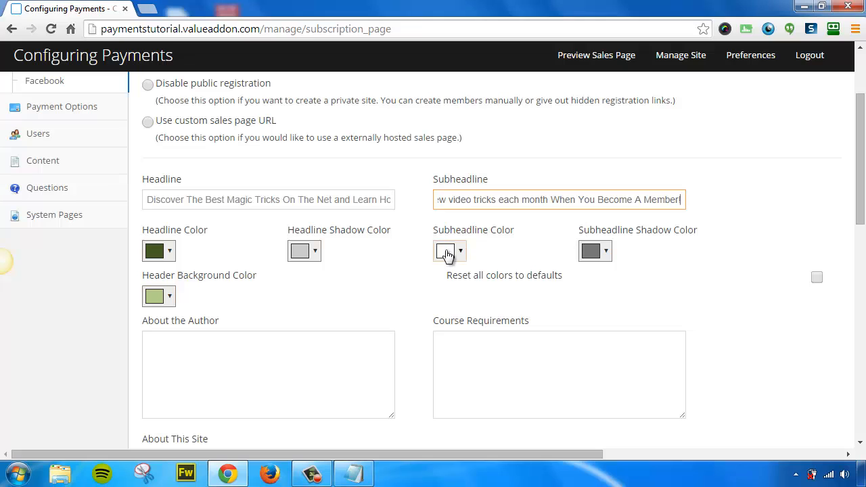
pyautogui.click(357, 477)
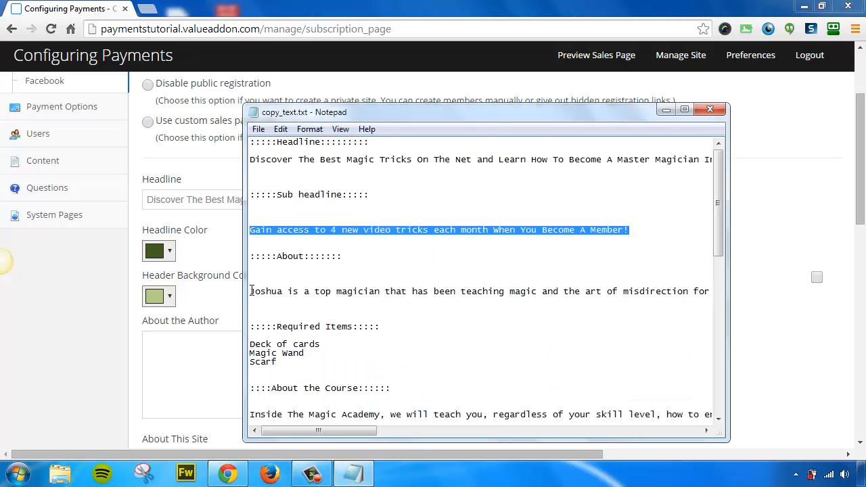
pyautogui.moveTo(250, 292); pyautogui.dragTo(724, 287)
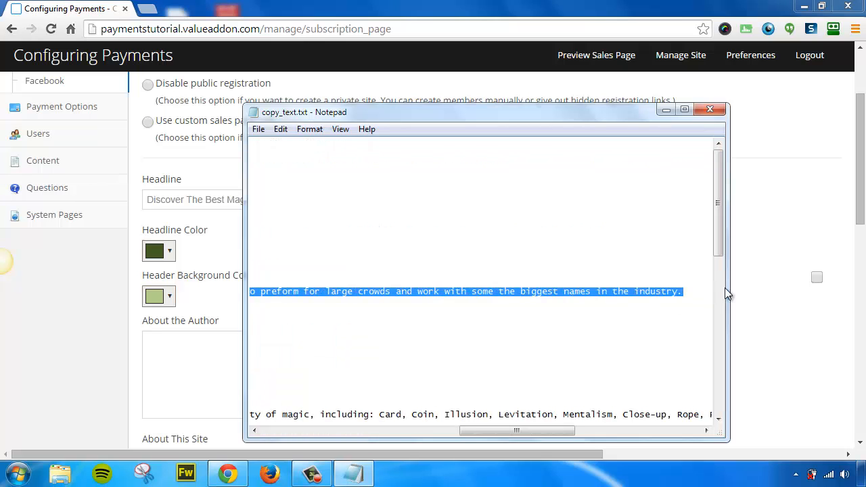
pyautogui.hotkey('ctrl', 'c')
pyautogui.click(787, 244)
pyautogui.click(224, 397)
pyautogui.hotkey('ctrl', 'v')
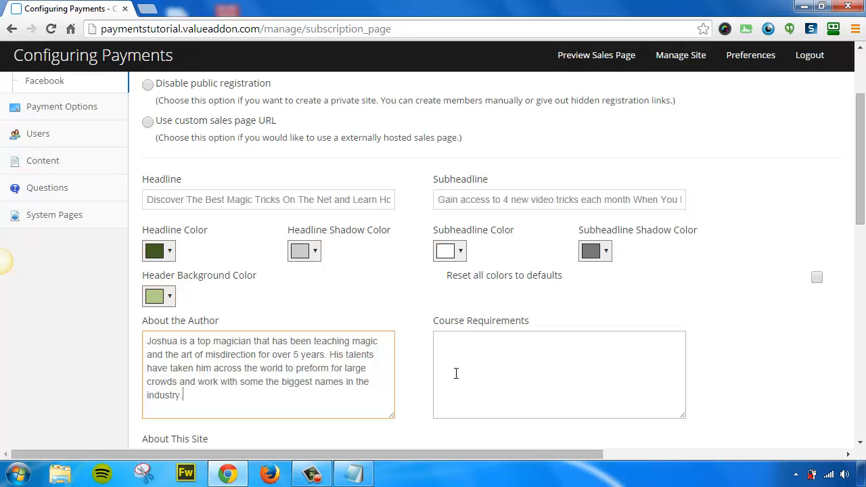
# Copy the required items Deck of cards, Magic Wand and Scarf from Notepad into the Course Requirements field.
pyautogui.click(365, 472)
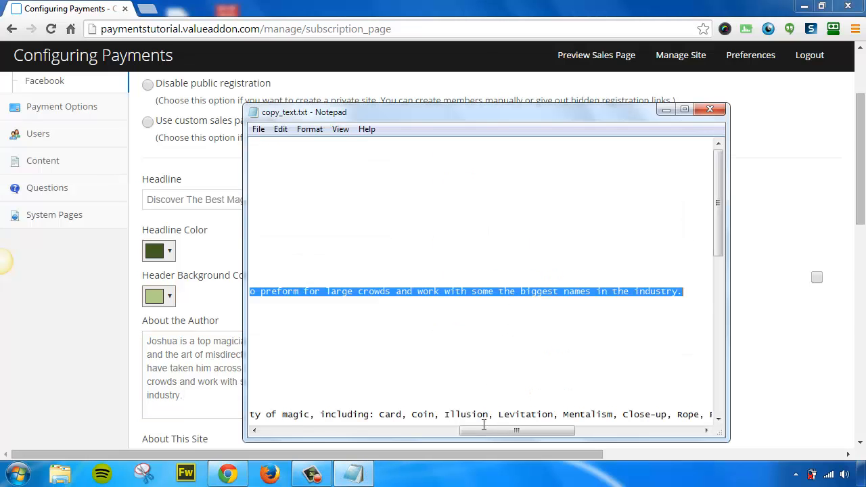
pyautogui.moveTo(484, 429); pyautogui.dragTo(258, 427)
pyautogui.moveTo(295, 361); pyautogui.dragTo(245, 345)
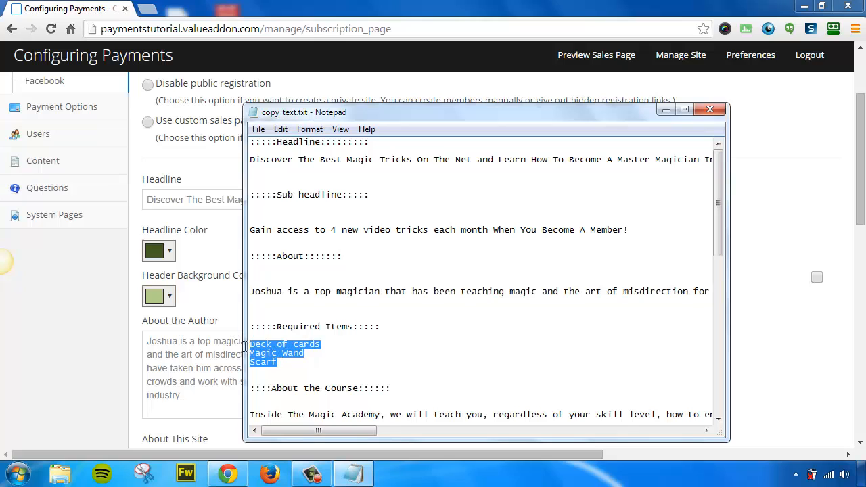
pyautogui.click(806, 389)
pyautogui.click(514, 366)
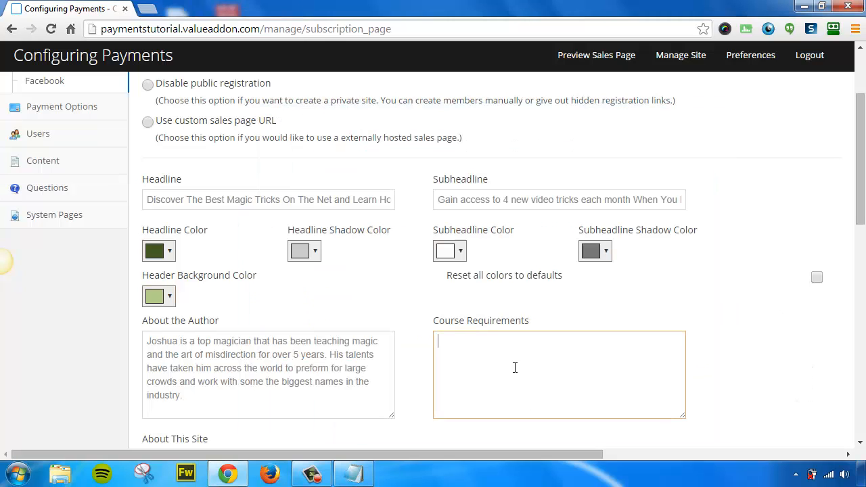
pyautogui.hotkey('ctrl', 'v')
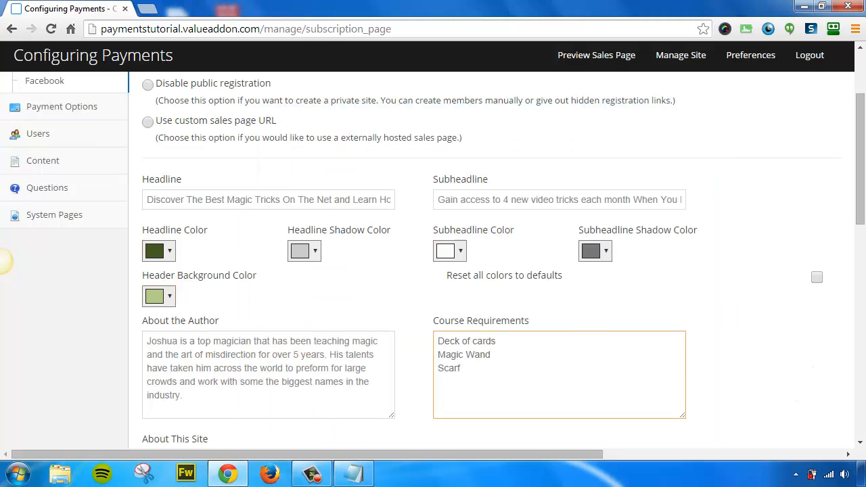
# Copy all paragraphs under About the Course in Notepad into the About This Site editor.
pyautogui.scroll(-4, 375, 271)
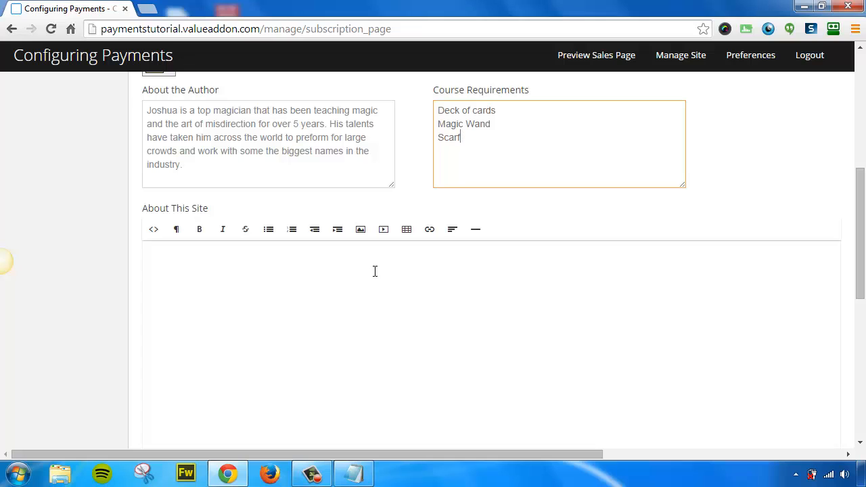
pyautogui.click(353, 473)
pyautogui.scroll(-1, 320, 390)
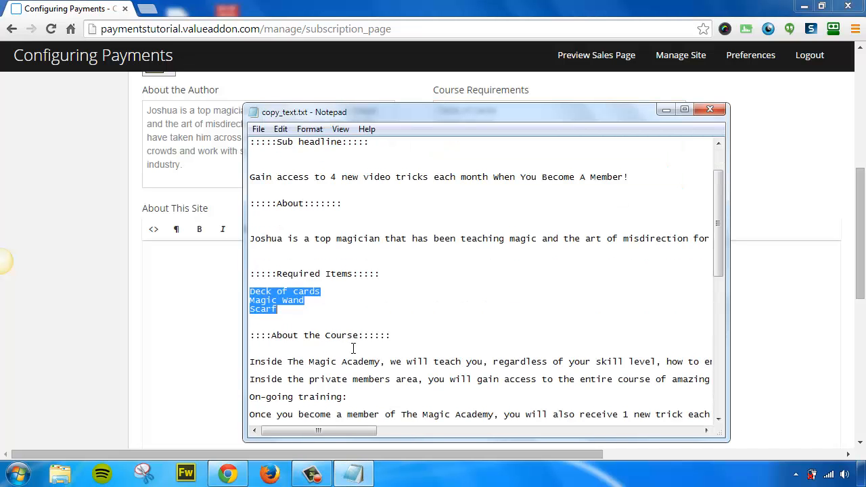
pyautogui.scroll(-2, 353, 348)
pyautogui.moveTo(321, 430); pyautogui.dragTo(577, 432)
pyautogui.moveTo(491, 335); pyautogui.dragTo(170, 285)
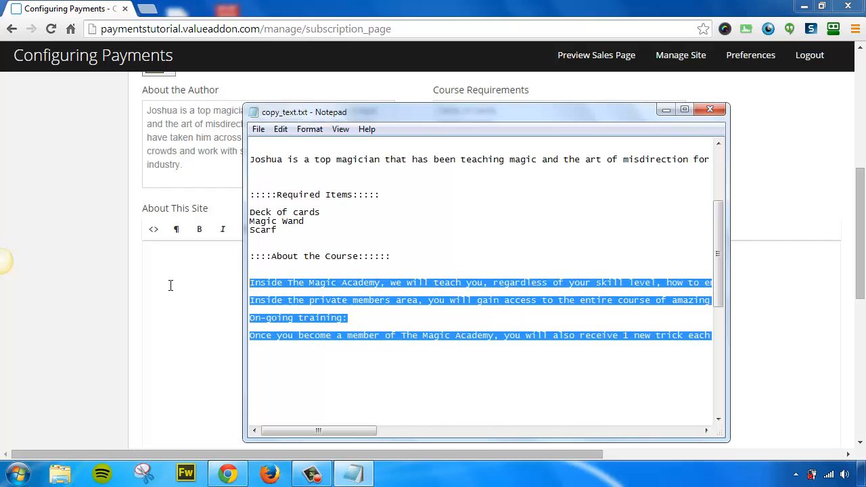
pyautogui.hotkey('ctrl', 'c')
pyautogui.click(821, 323)
pyautogui.hotkey('ctrl', 'v')
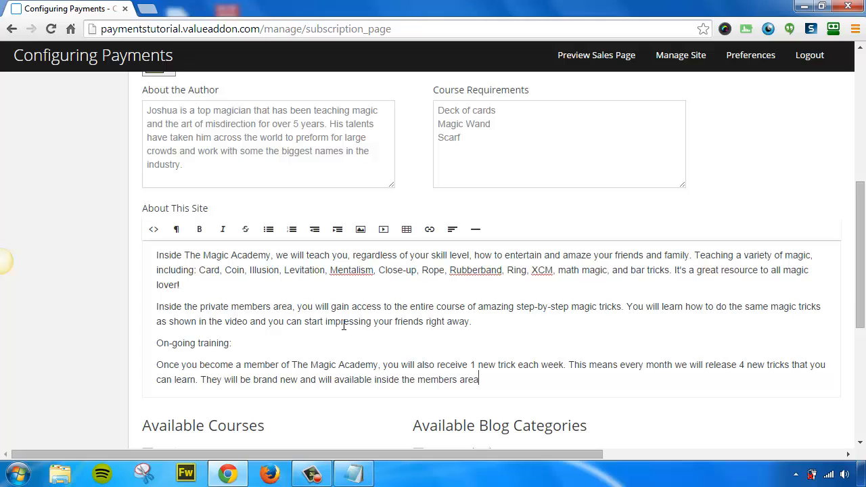
# Examine the image insertion, video embedding and paragraph format options of the About This Site editor.
pyautogui.click(363, 232)
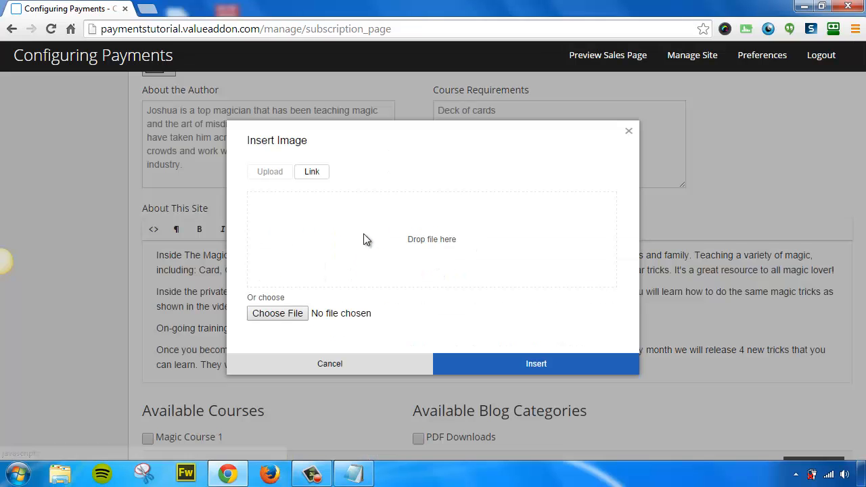
pyautogui.click(340, 369)
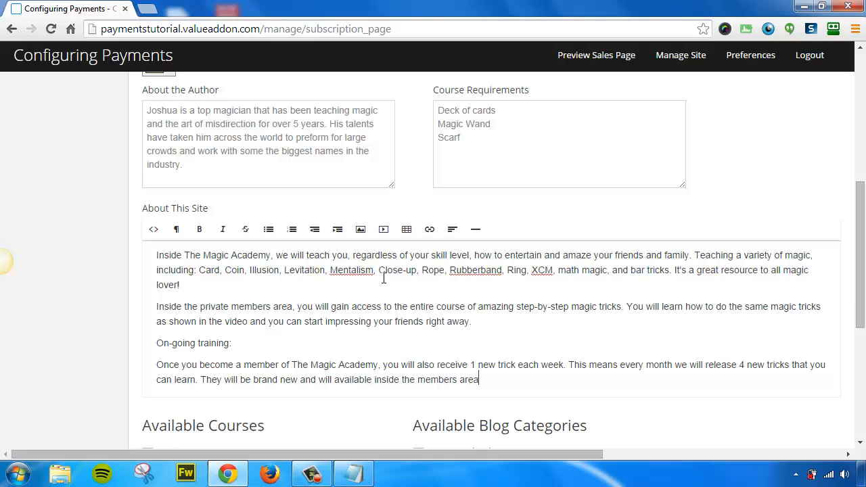
pyautogui.click(384, 230)
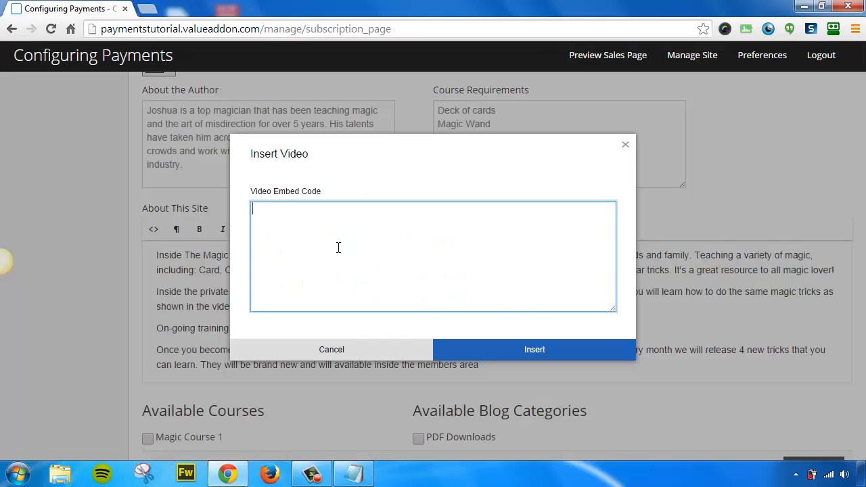
pyautogui.click(338, 353)
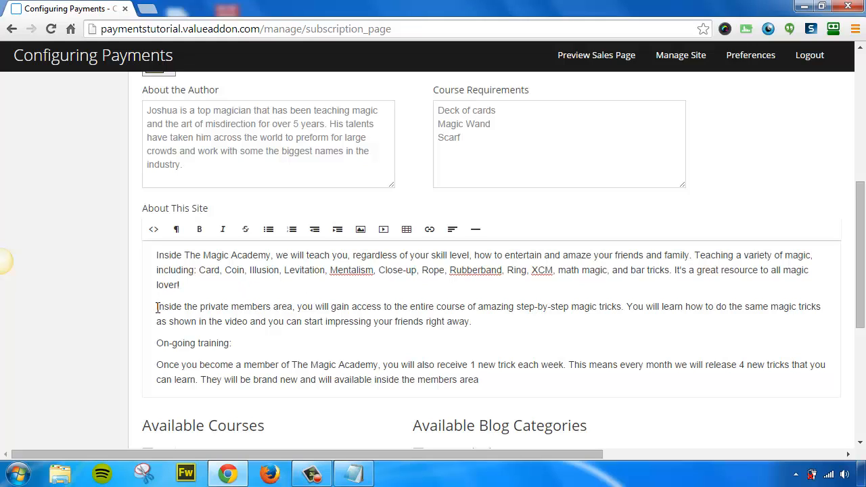
pyautogui.moveTo(156, 308); pyautogui.dragTo(240, 305)
pyautogui.click(184, 237)
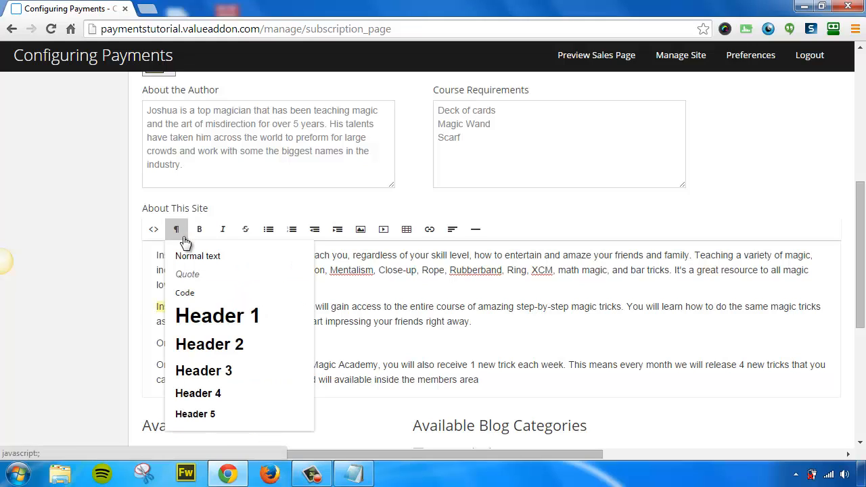
pyautogui.click(466, 249)
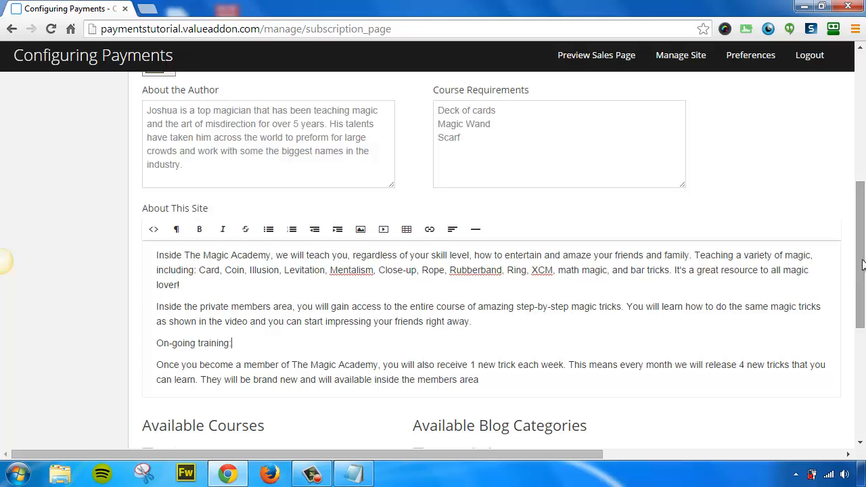
# Enable the Magic Course 1 course and the PDF Downloads blog category for the sales page.
pyautogui.moveTo(864, 269); pyautogui.dragTo(862, 334)
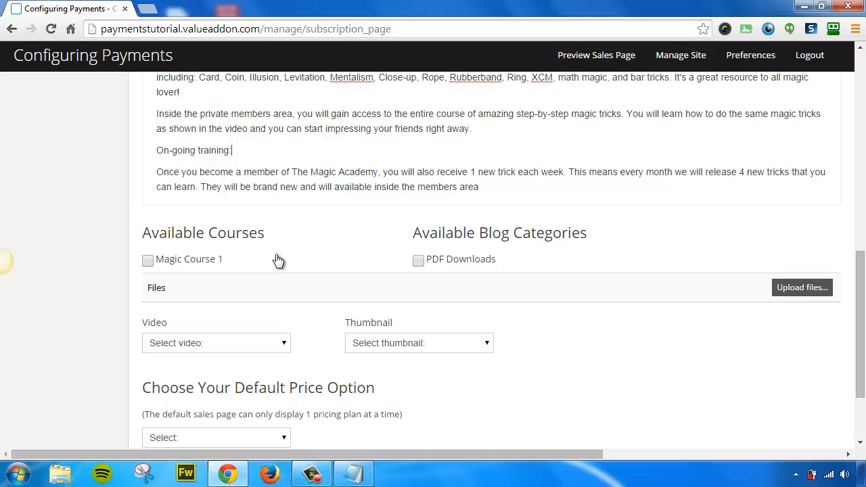
pyautogui.click(148, 261)
pyautogui.click(419, 262)
pyautogui.click(149, 263)
pyautogui.click(416, 262)
pyautogui.click(147, 263)
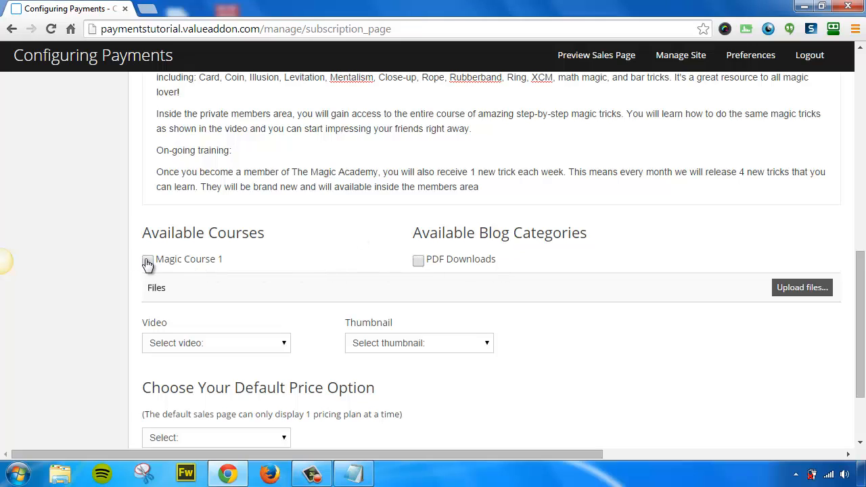
pyautogui.click(418, 262)
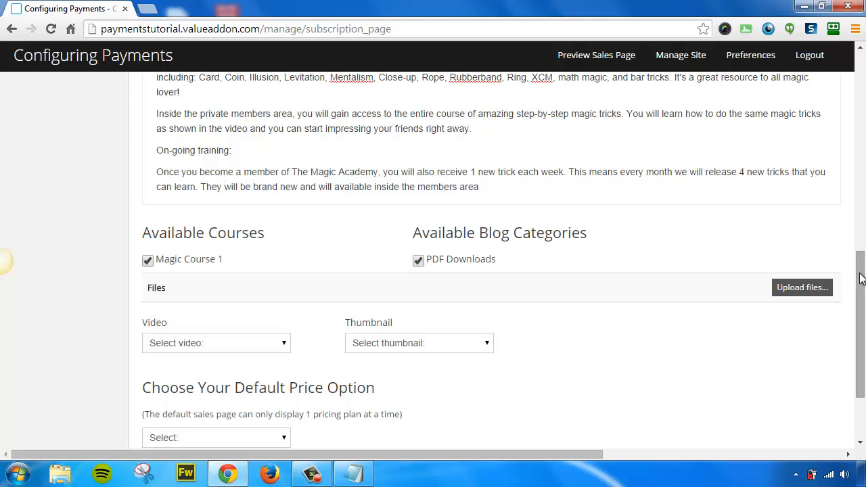
# Upload sales_video.mp4 and sales_video_thumb.png from the 5min_upload_example folder to the sales page files.
pyautogui.scroll(-2, 852, 278)
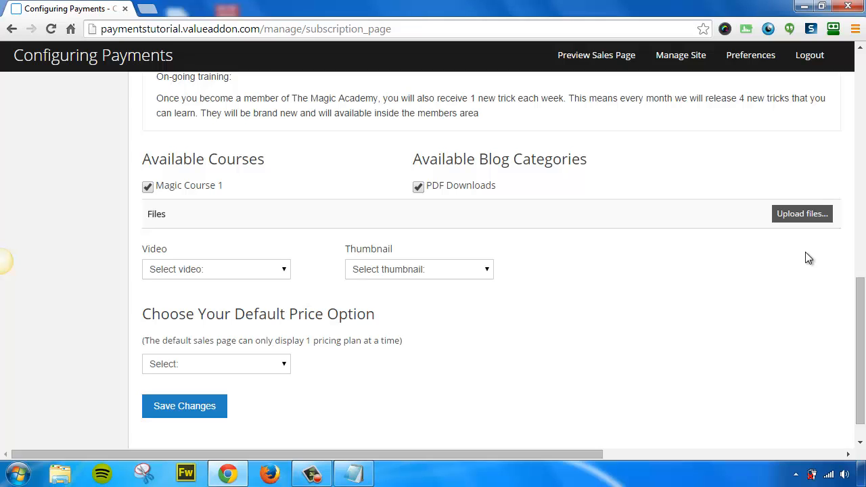
pyautogui.click(802, 214)
pyautogui.moveTo(546, 205); pyautogui.dragTo(545, 251)
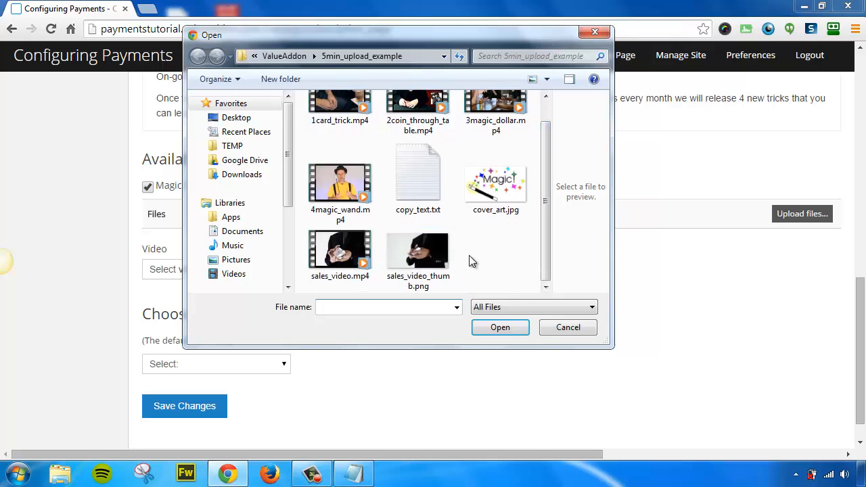
pyautogui.click(433, 256)
pyautogui.keyDown('ctrl'); pyautogui.click(346, 251); pyautogui.keyUp('ctrl')
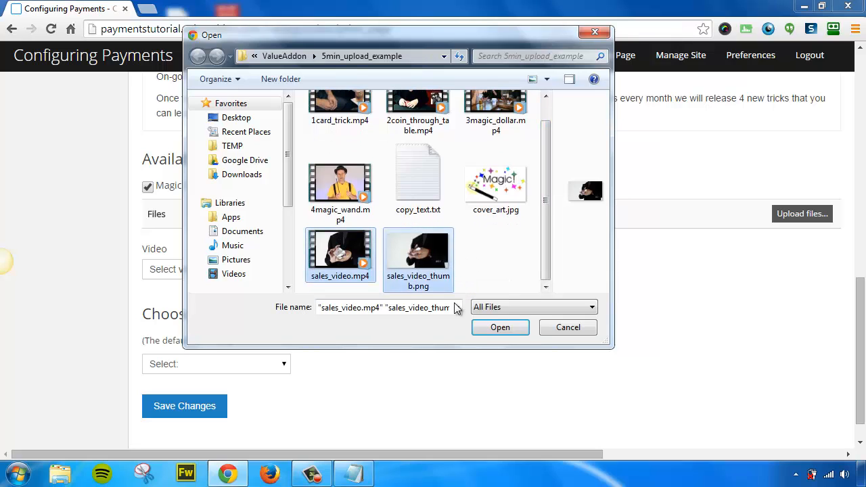
pyautogui.click(499, 327)
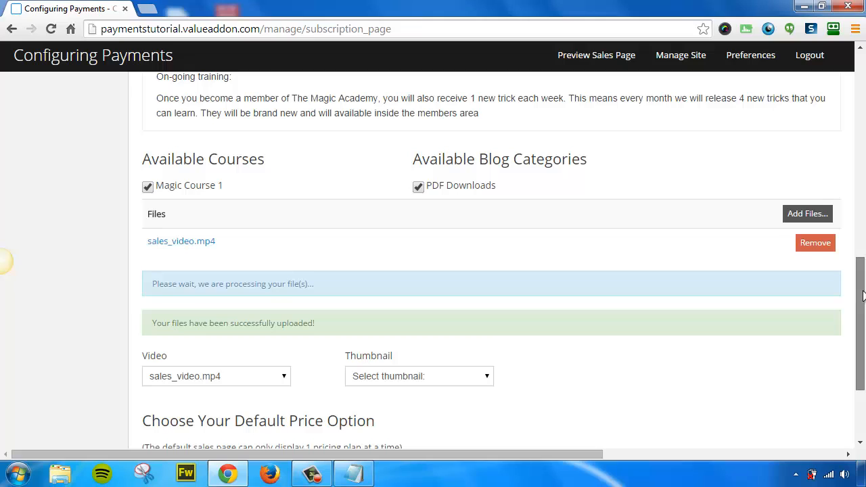
pyautogui.scroll(-2, 854, 272)
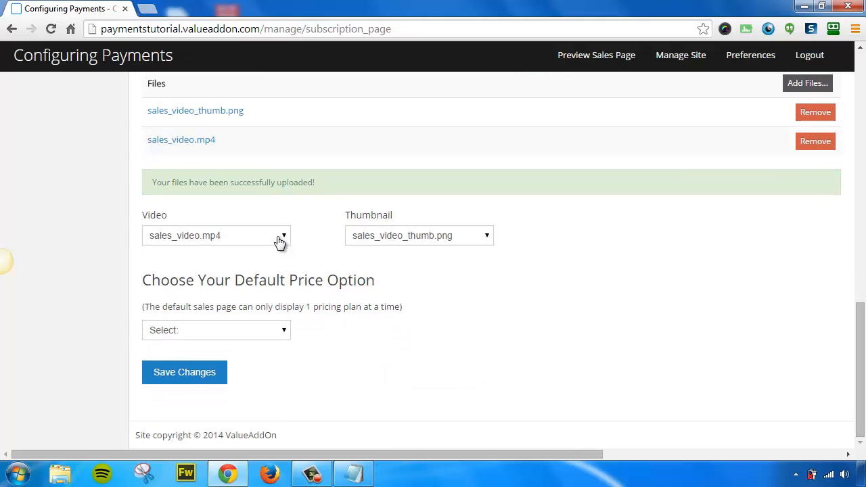
# Choose sales_video.mp4 as the sales page video and sales_video_thumb.png as its thumbnail.
pyautogui.click(283, 238)
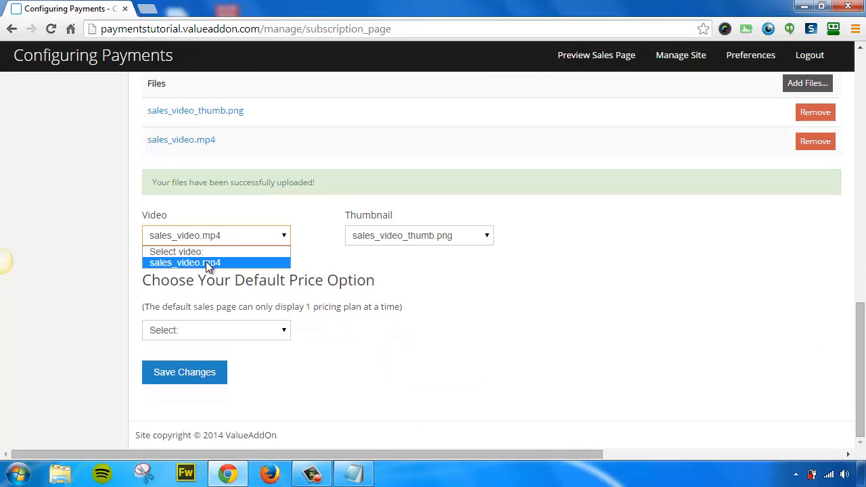
pyautogui.click(329, 267)
pyautogui.click(437, 242)
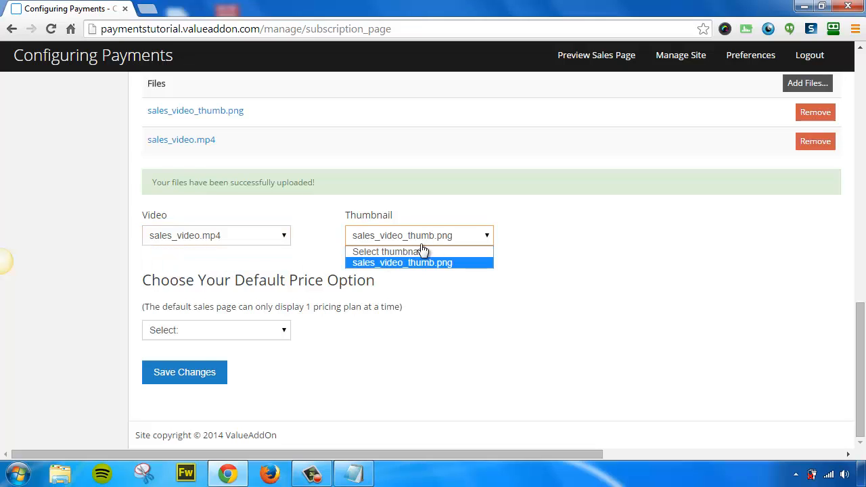
pyautogui.click(432, 273)
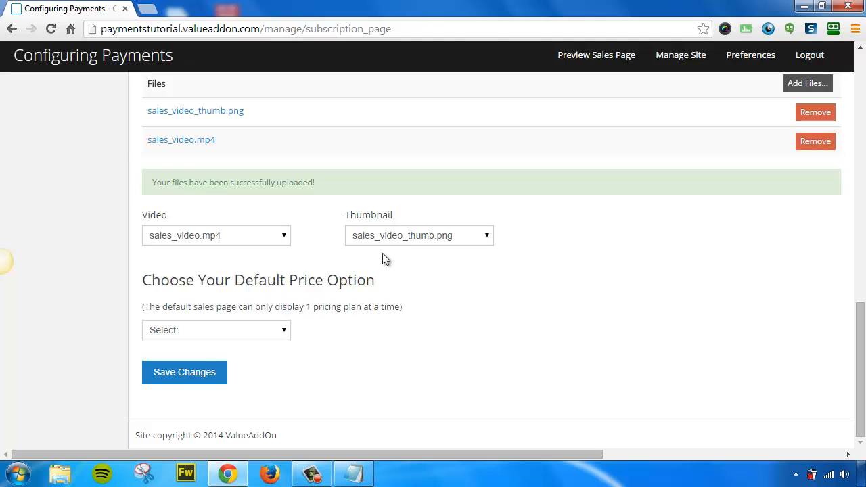
# Try the P003 free plan, P004 - Access To Gold Plan and JVZoo.com Plan as the default price option.
pyautogui.click(284, 331)
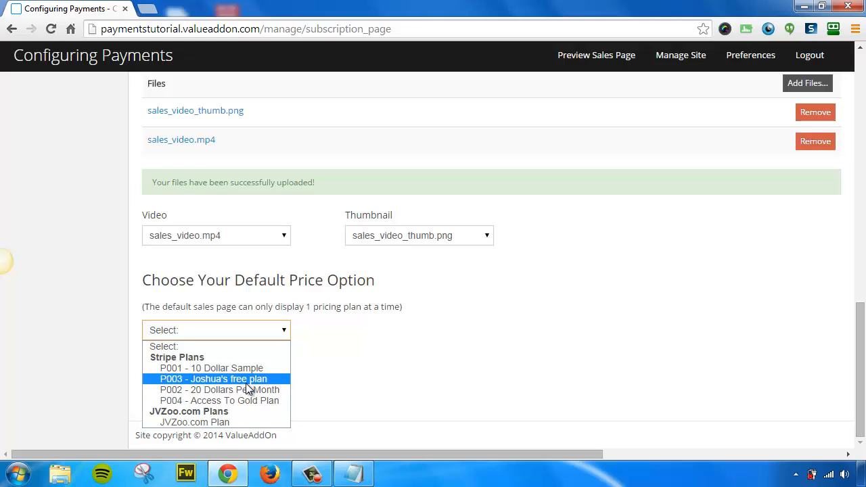
pyautogui.click(246, 380)
pyautogui.click(269, 331)
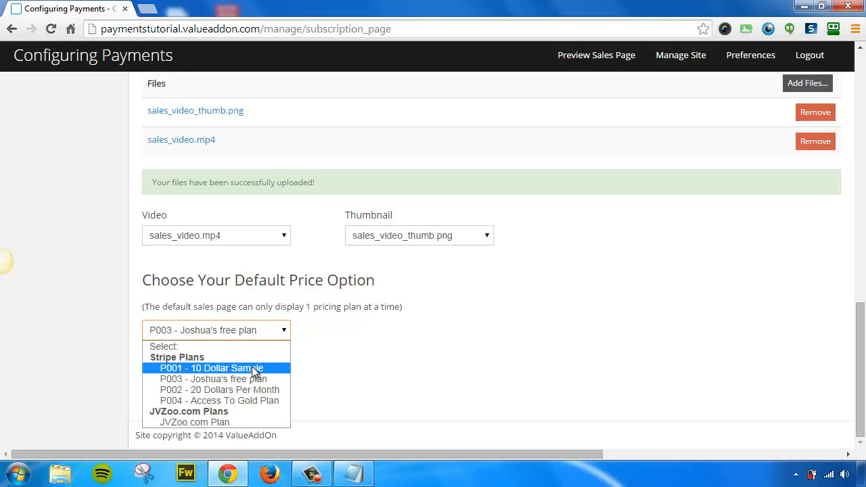
pyautogui.click(252, 401)
pyautogui.click(285, 337)
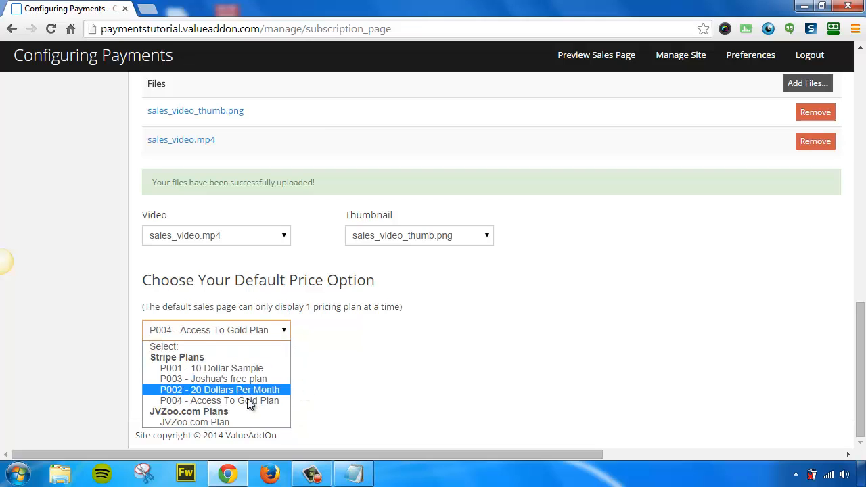
pyautogui.click(218, 422)
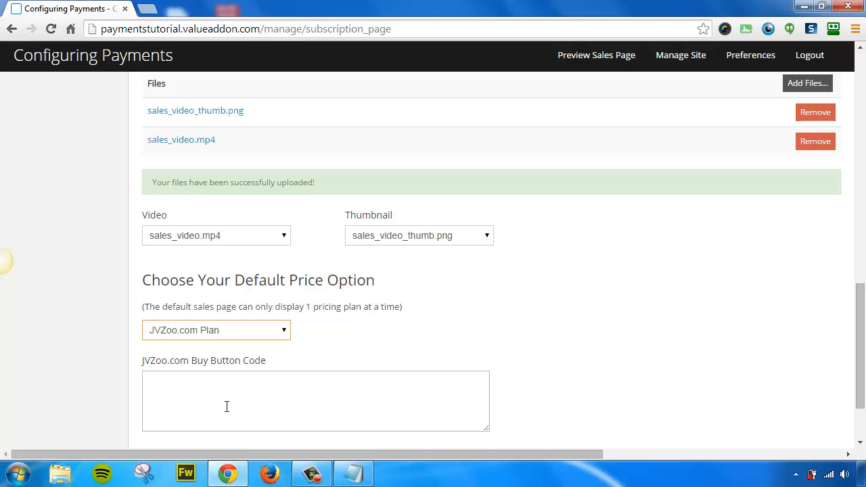
# Set the default price option to P002 - 20 Dollars Per Month and save the sales page changes.
pyautogui.click(259, 333)
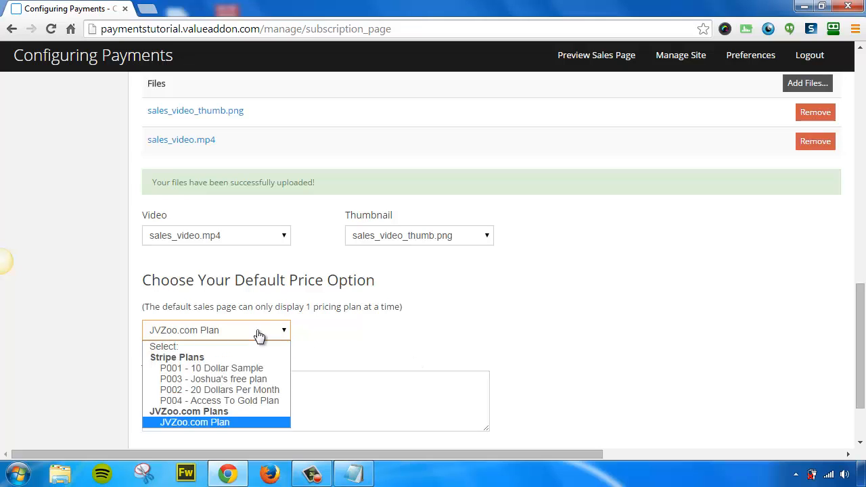
pyautogui.click(238, 391)
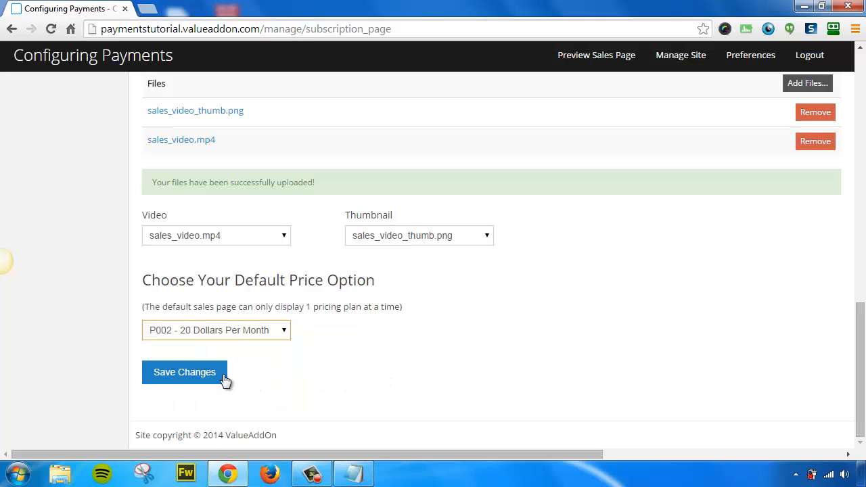
pyautogui.click(189, 378)
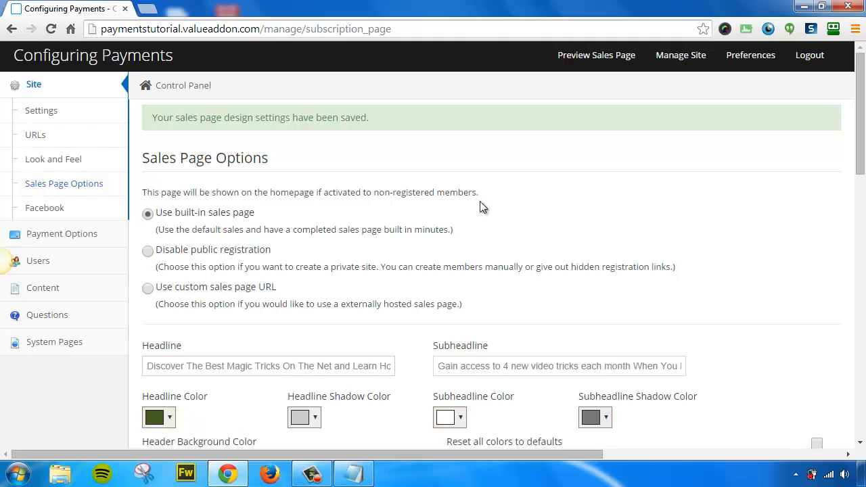
# Preview the sales page and examine its headline area, descriptions and the Magic Course 1 and PDF Downloads content previews.
pyautogui.click(605, 56)
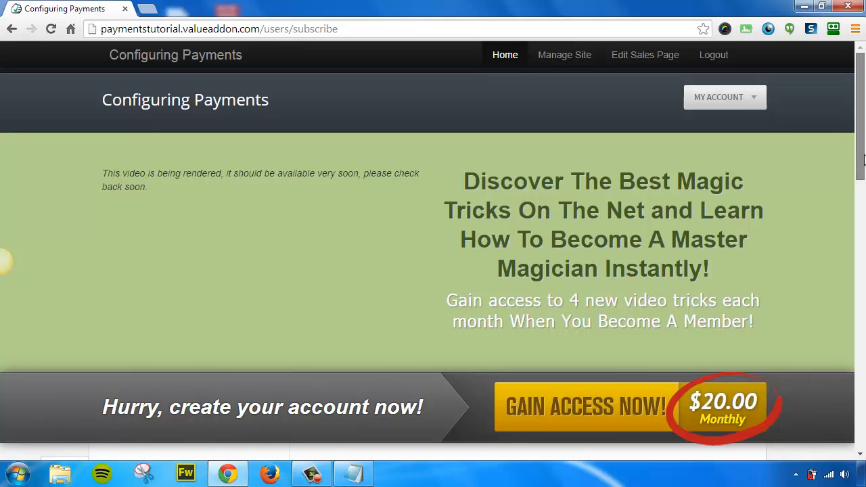
pyautogui.scroll(-2, 852, 176)
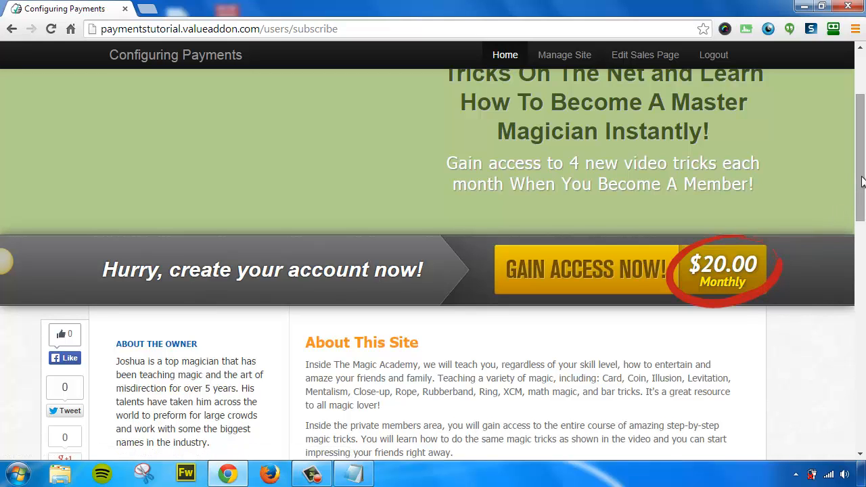
pyautogui.moveTo(860, 181); pyautogui.dragTo(862, 240)
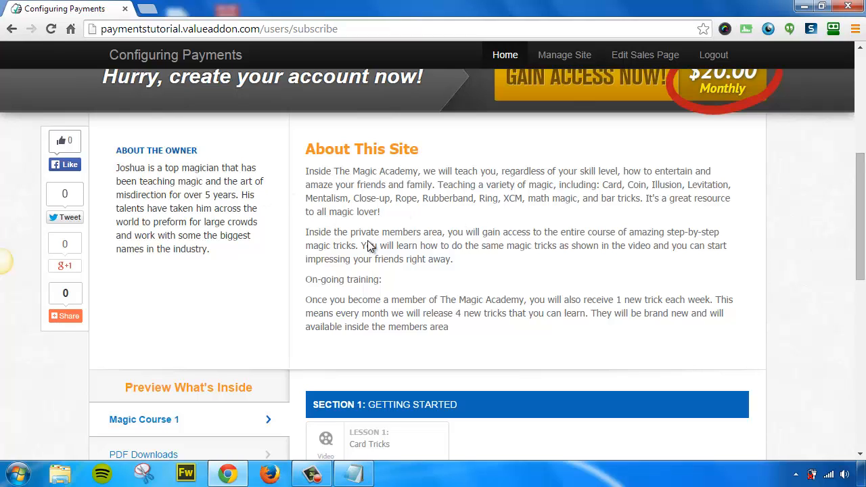
pyautogui.moveTo(862, 215); pyautogui.dragTo(858, 274)
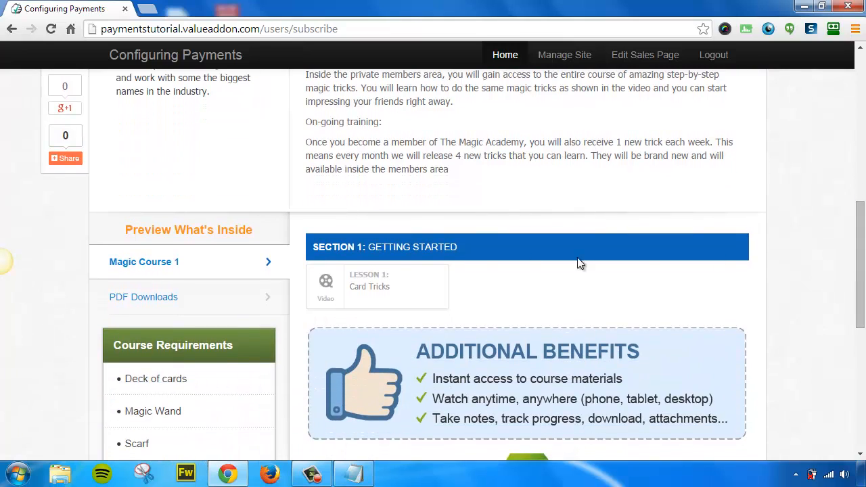
pyautogui.click(176, 301)
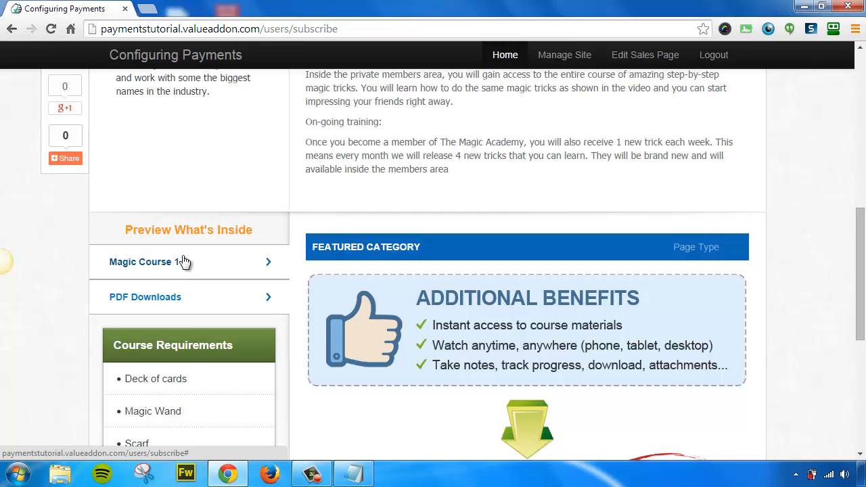
pyautogui.click(183, 262)
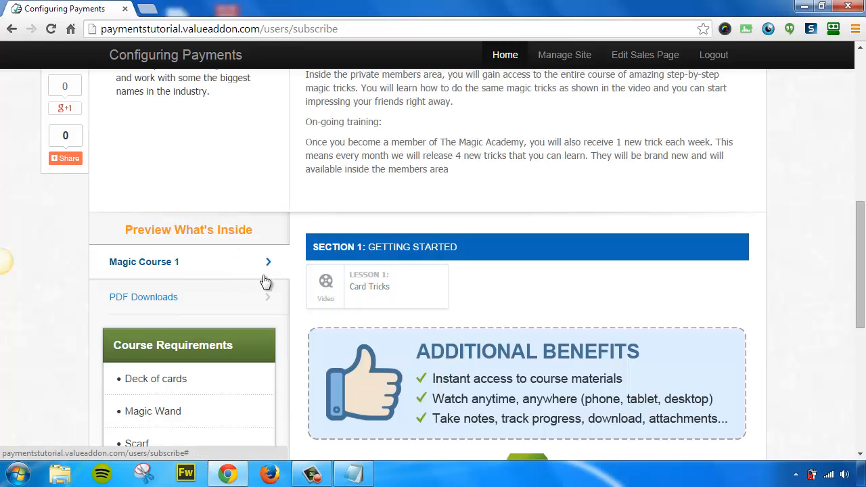
# Examine the additional benefits, course requirements, refund policy and purchase button, and return to the beginning of the sales page.
pyautogui.moveTo(861, 280); pyautogui.dragTo(665, 318)
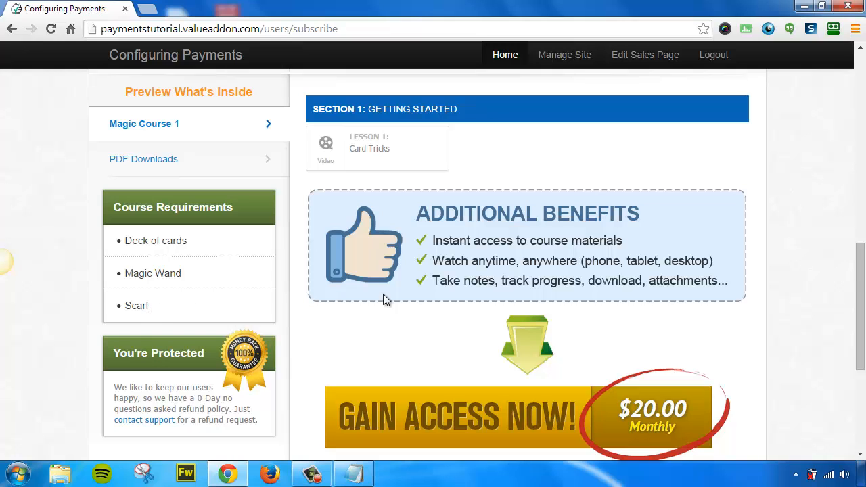
pyautogui.moveTo(860, 279); pyautogui.dragTo(825, 311)
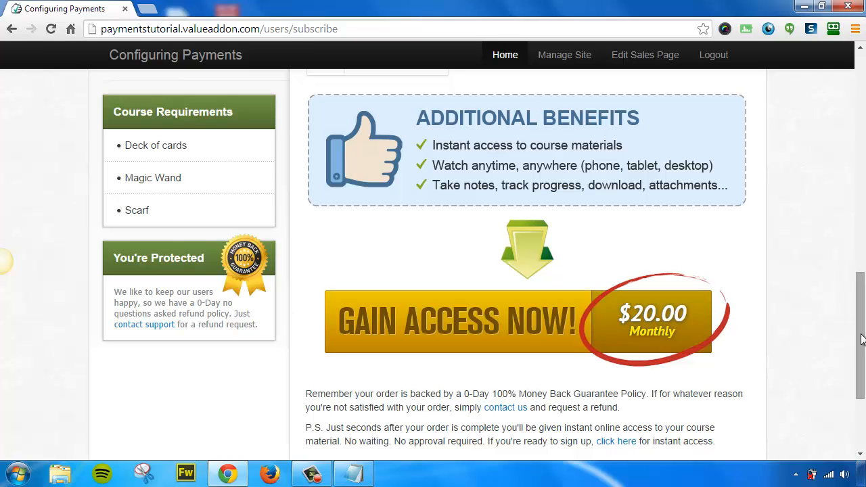
pyautogui.scroll(-1, 627, 277)
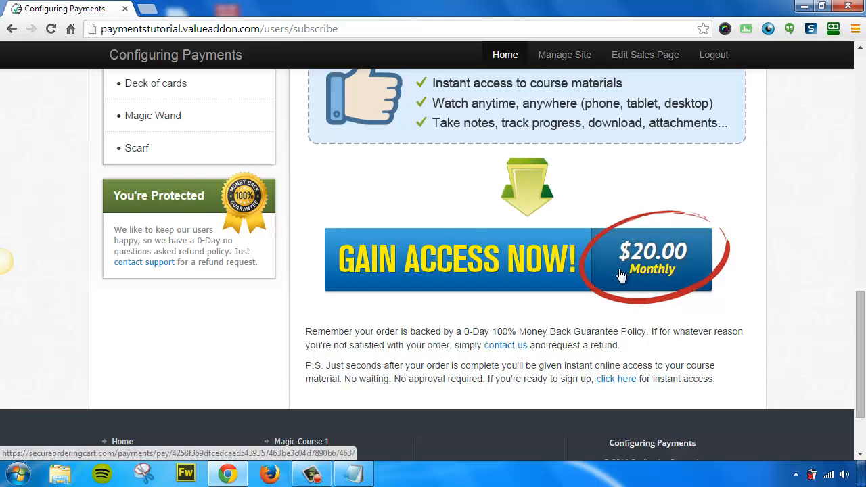
pyautogui.moveTo(859, 347); pyautogui.dragTo(862, 116)
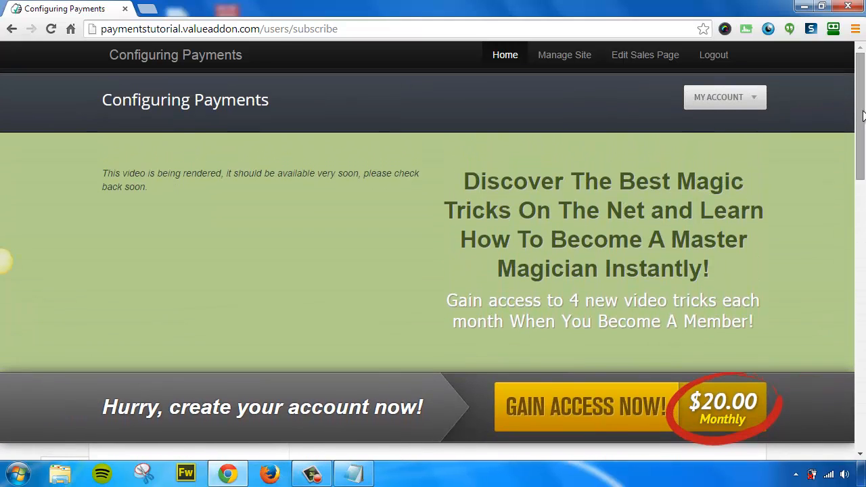